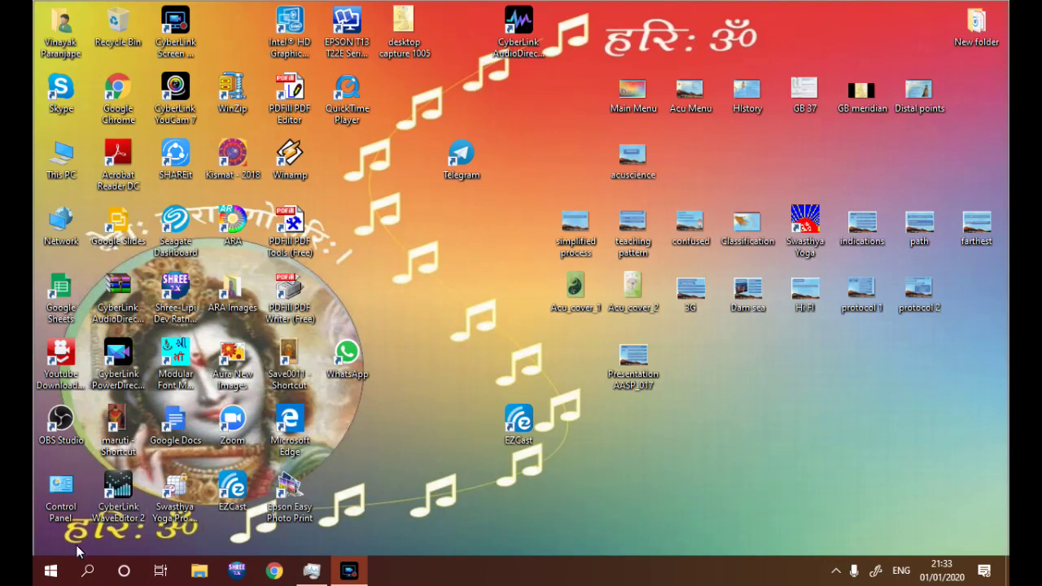
Launch Microsoft Office Word 2007 from the Windows 10 Start menu
{"action": "left_click", "coordinate": [51, 574]}
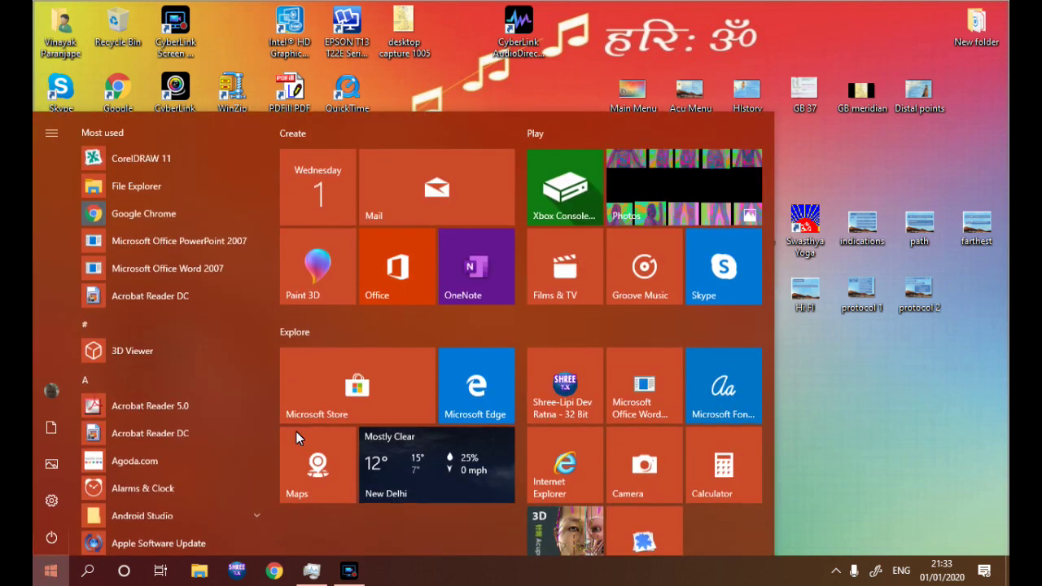
{"action": "left_click", "coordinate": [828, 397]}
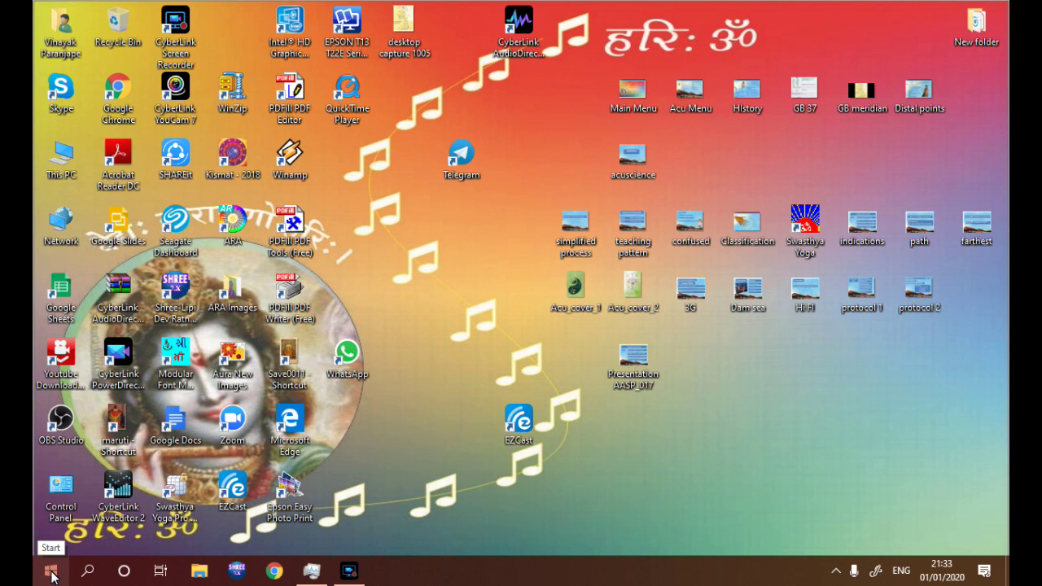
{"action": "left_click", "coordinate": [50, 576]}
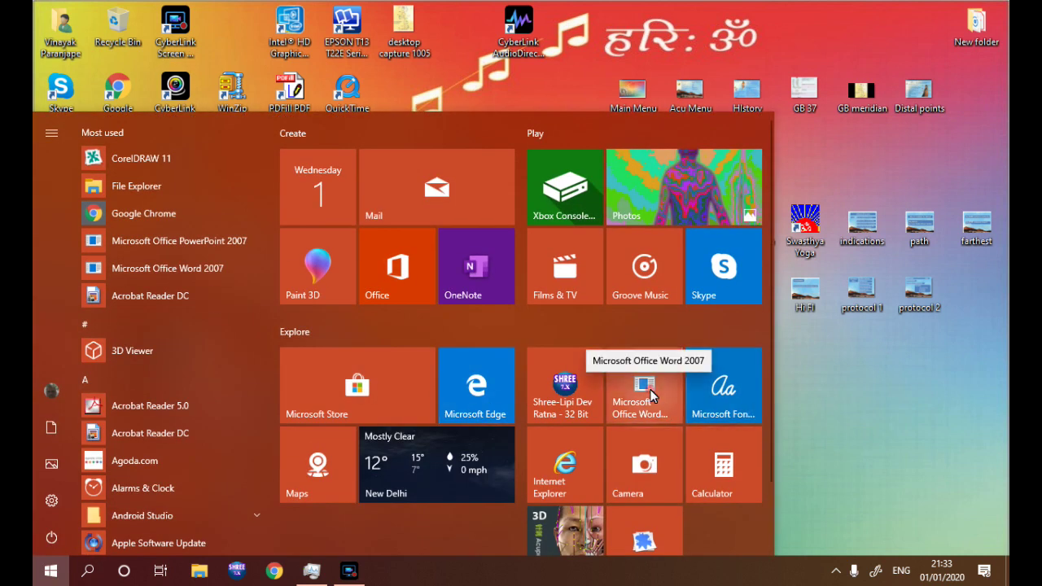
{"action": "left_click", "coordinate": [643, 391]}
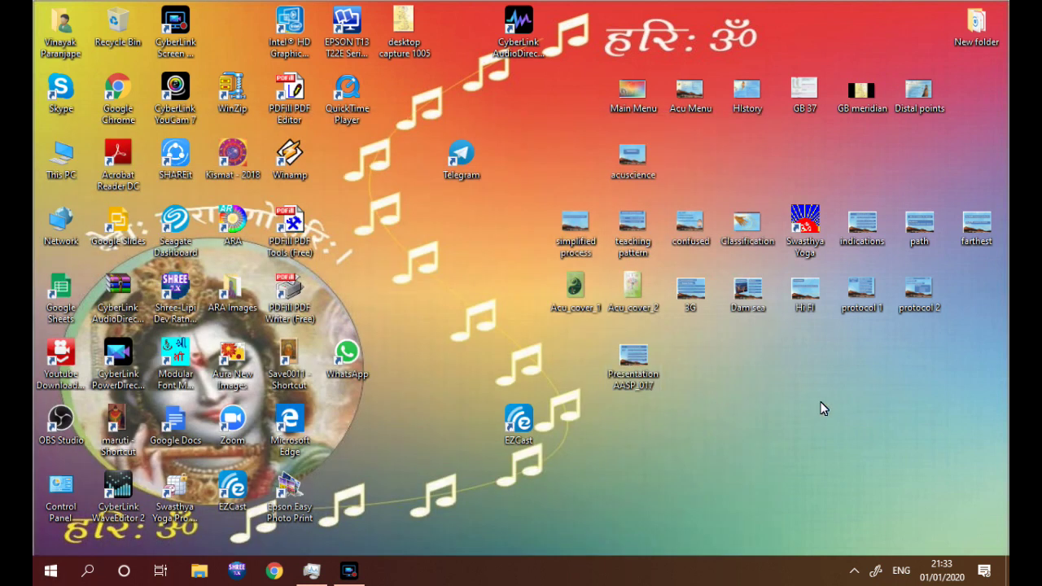
Set the paper size to A5 (14.8 cm x 21 cm) from Page Layout > Size
{"action": "left_click", "coordinate": [349, 574]}
{"action": "left_click", "coordinate": [349, 573]}
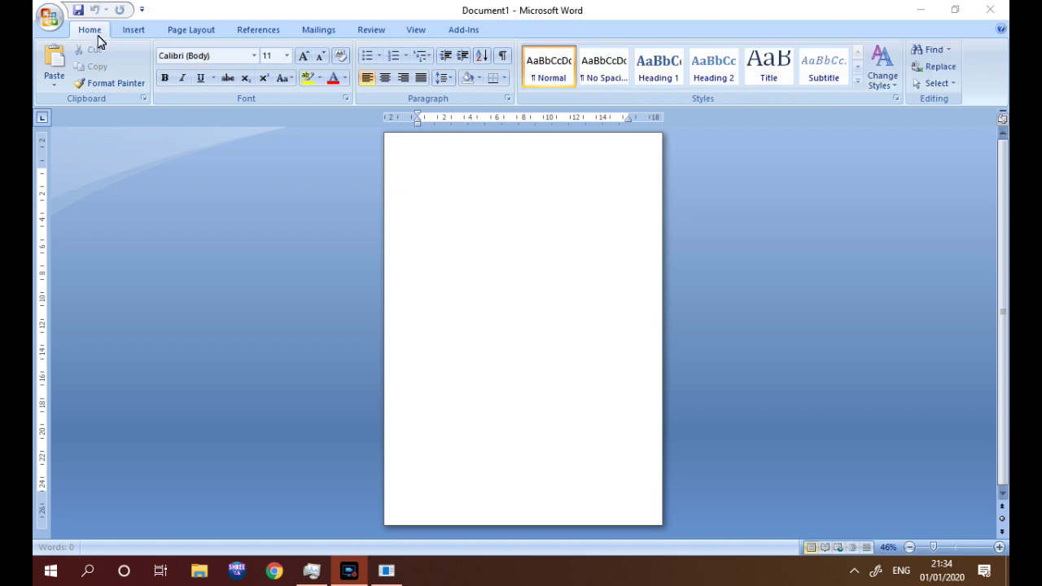
{"action": "left_click", "coordinate": [200, 32]}
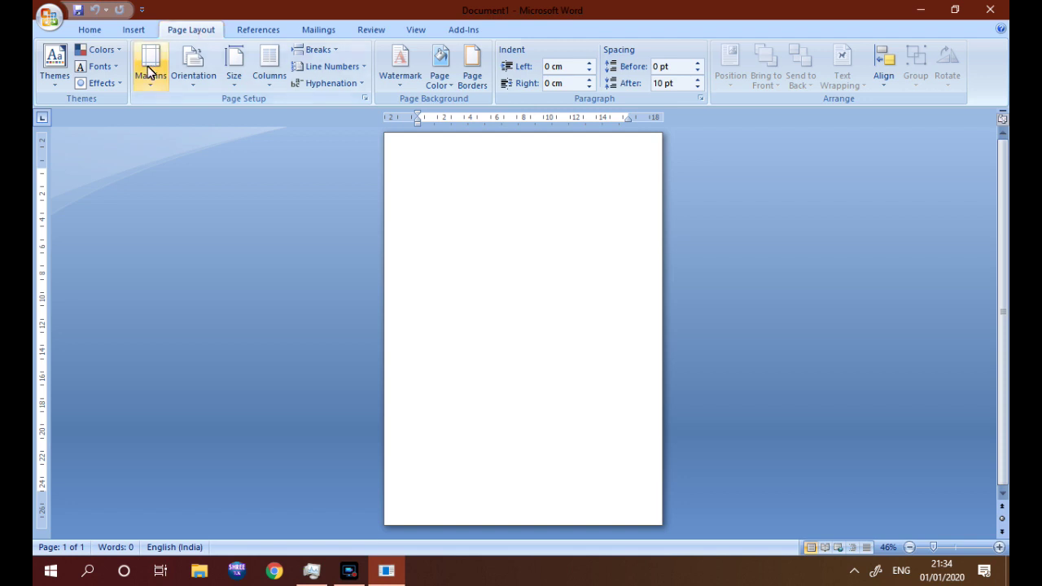
{"action": "left_click", "coordinate": [234, 72]}
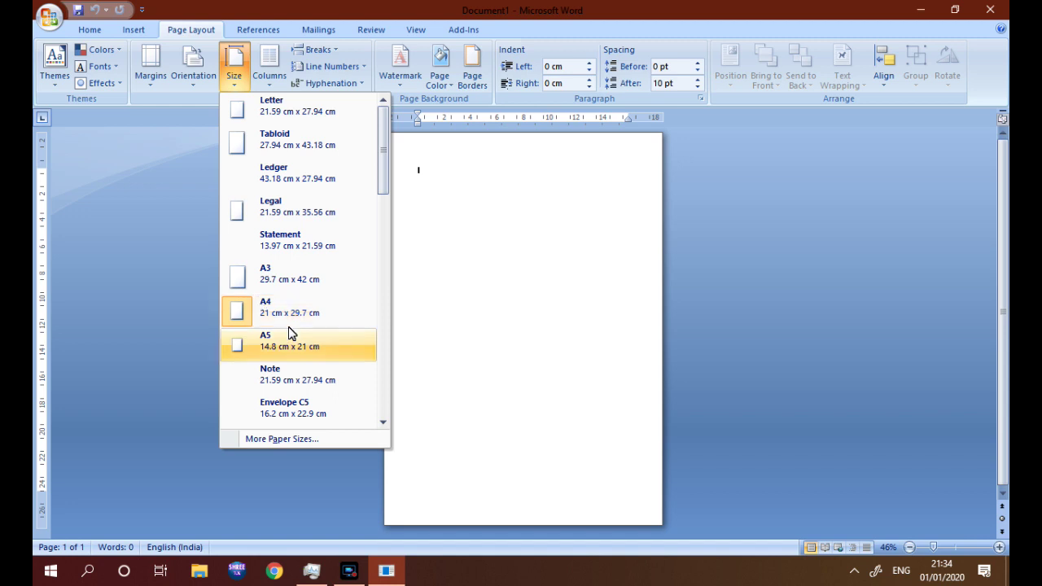
{"action": "left_click", "coordinate": [252, 315]}
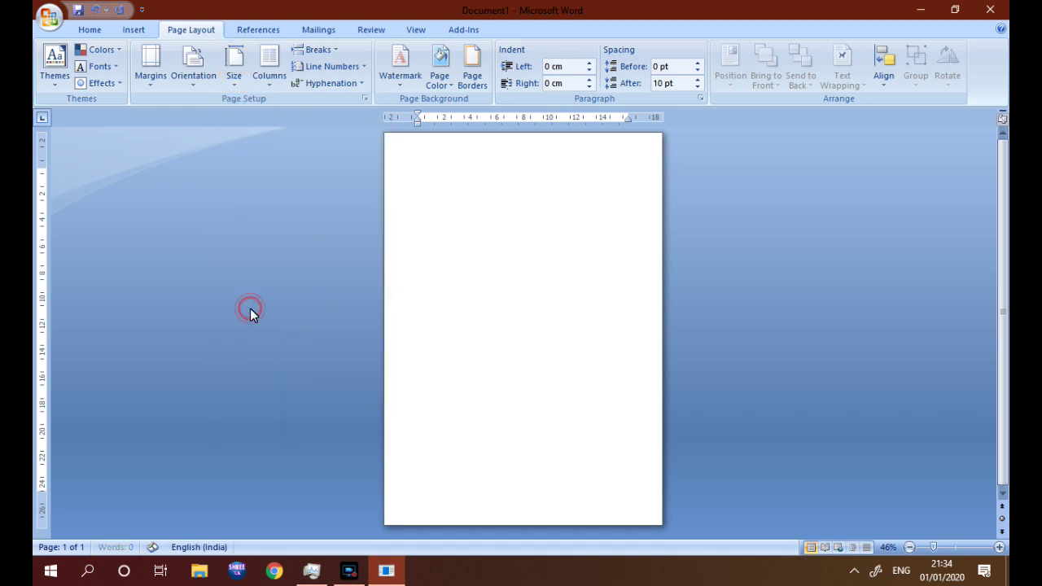
{"action": "left_click", "coordinate": [269, 62]}
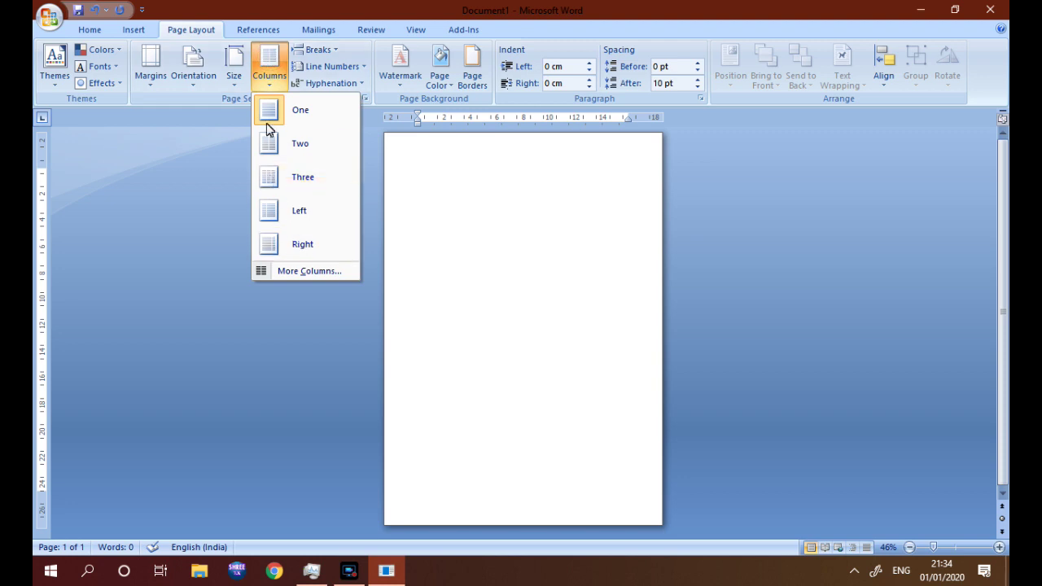
{"action": "left_click", "coordinate": [232, 63]}
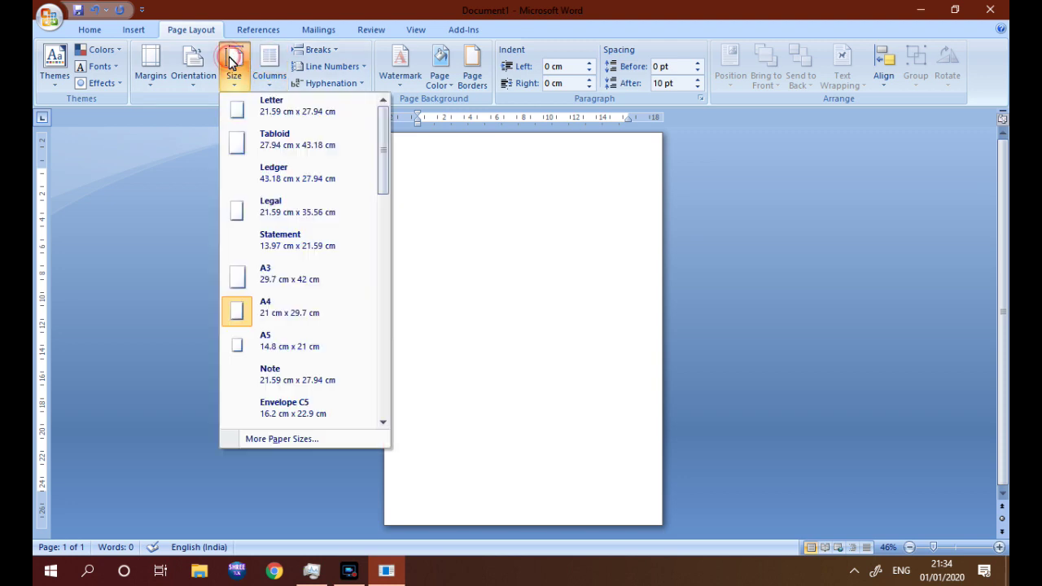
{"action": "left_click", "coordinate": [239, 348]}
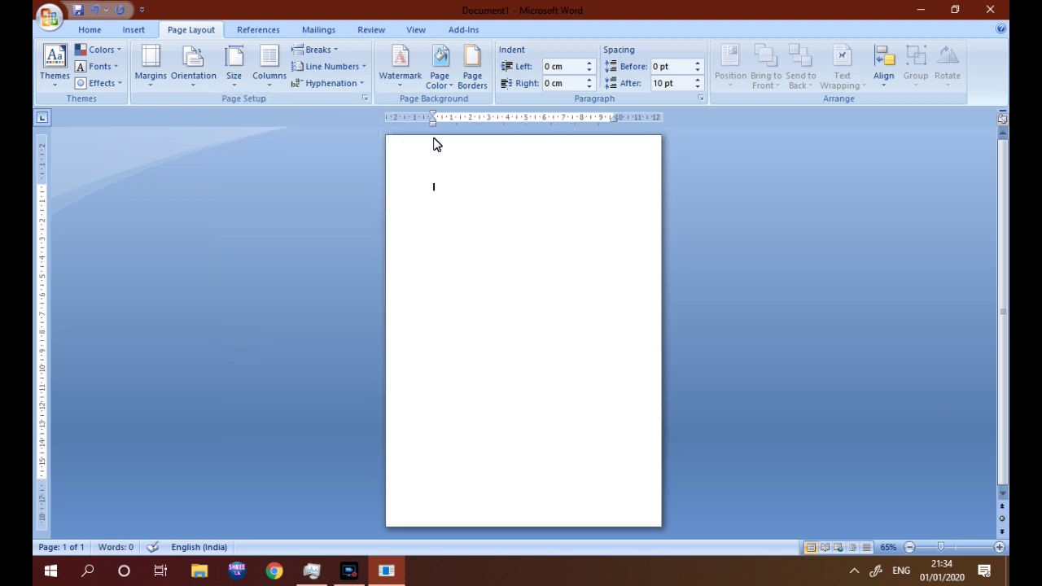
Zoom the page view in to 100%
{"action": "left_click", "coordinate": [1000, 547]}
{"action": "left_click", "coordinate": [1000, 547]}
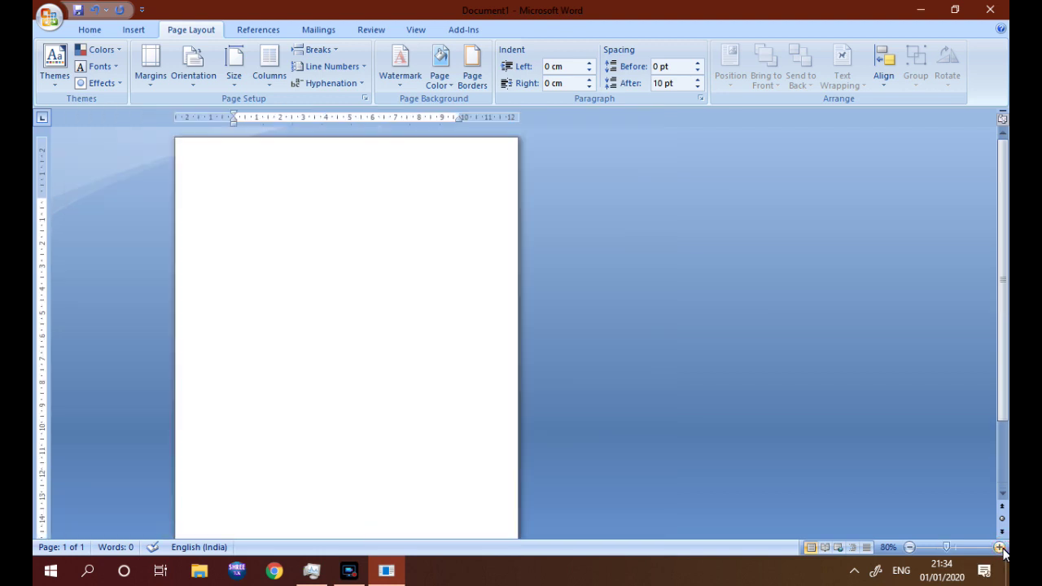
{"action": "left_click", "coordinate": [1000, 547]}
{"action": "left_click", "coordinate": [1000, 547]}
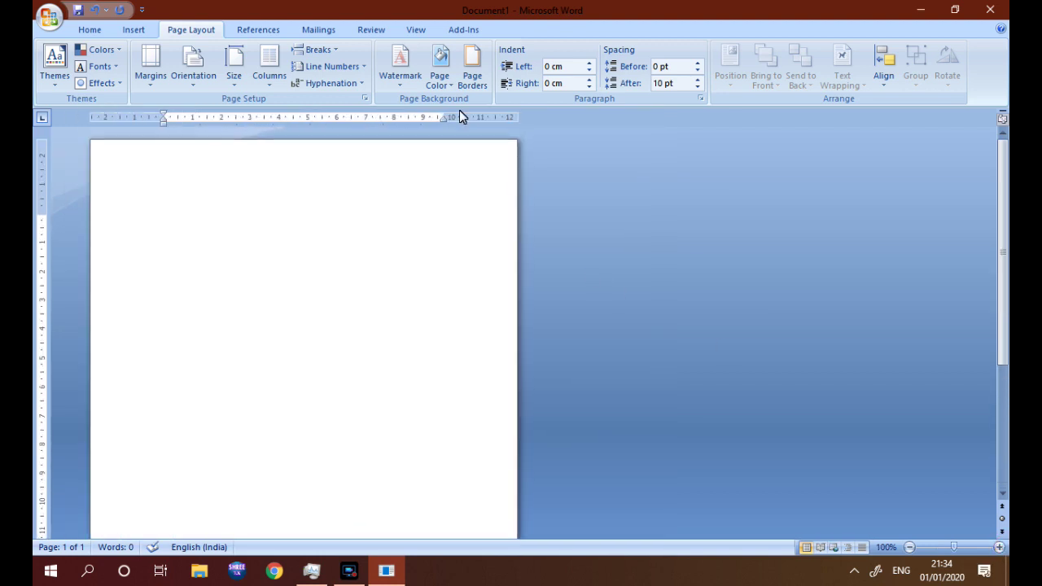
Show the whole A5 sheet with View > One Page, dismissing the Paragraph dialog unchanged
{"action": "left_click", "coordinate": [418, 33]}
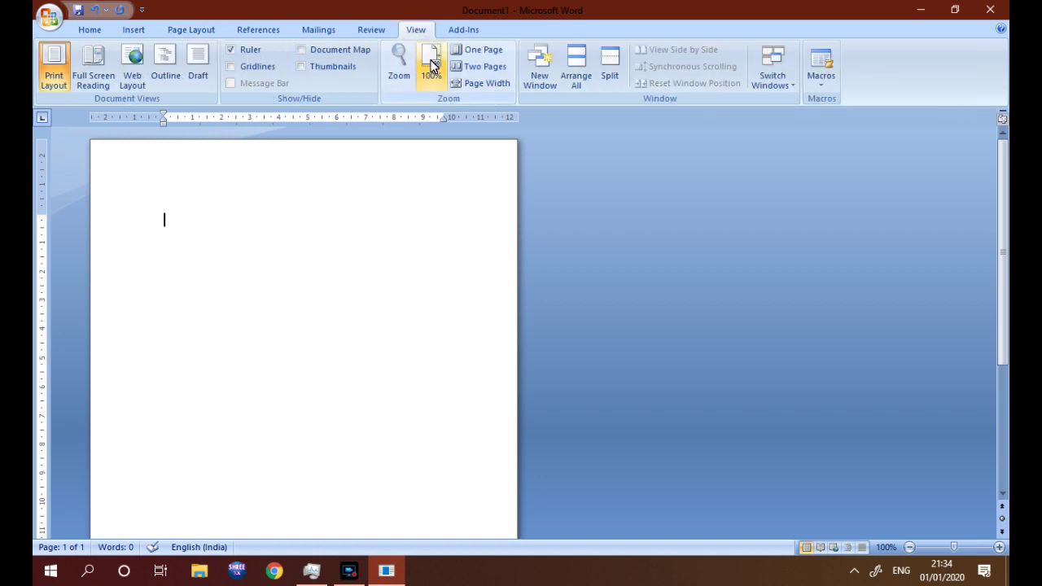
{"action": "left_click", "coordinate": [461, 54]}
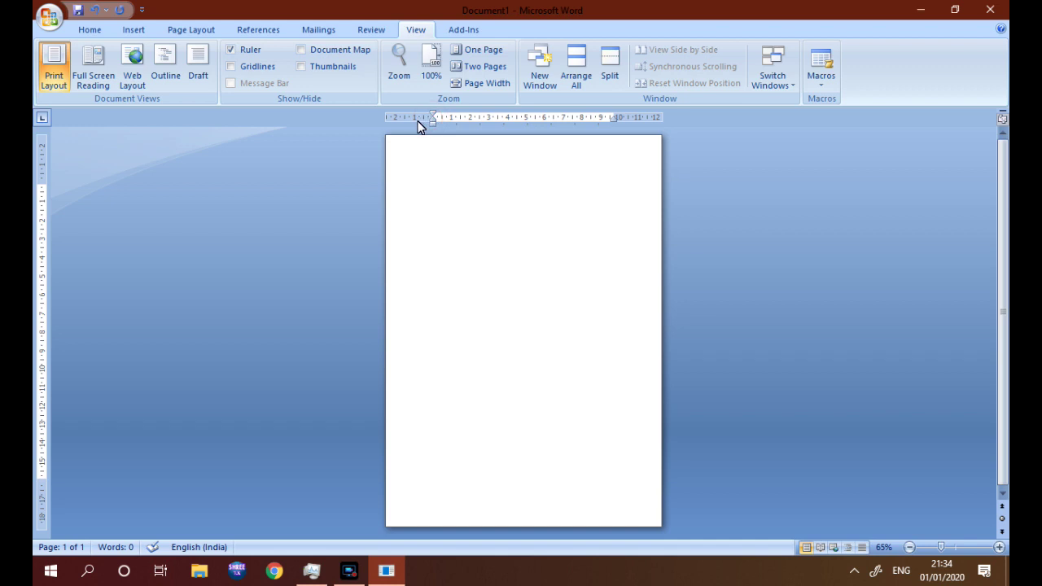
{"action": "double_click", "coordinate": [418, 120]}
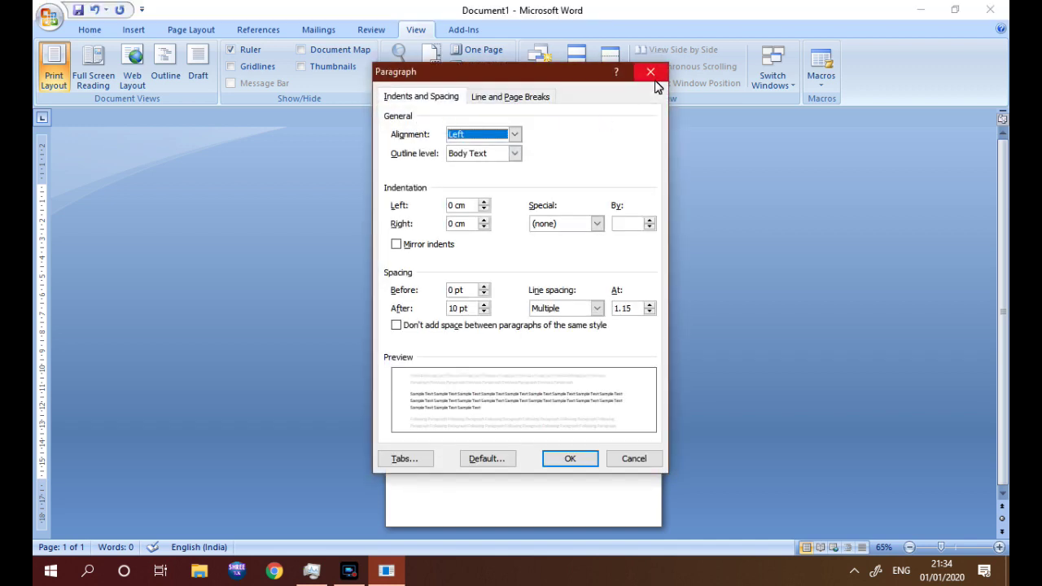
{"action": "left_click", "coordinate": [651, 71]}
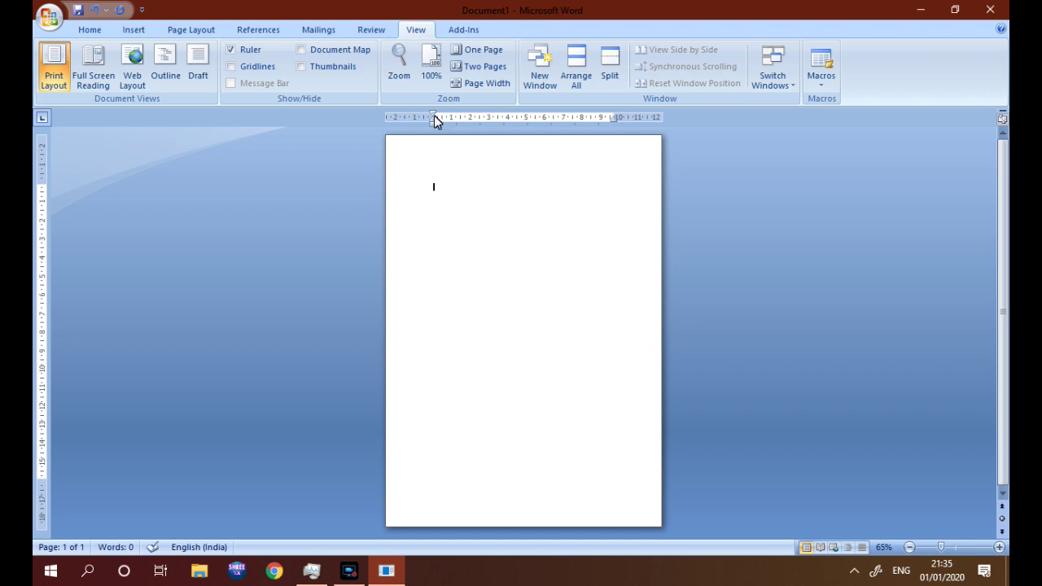
Move the left, right, top and bottom margins outward toward the A5 page edges
{"action": "left_click_drag", "start_coordinate": [434, 116], "coordinate": [415, 117]}
{"action": "left_click_drag", "start_coordinate": [618, 115], "coordinate": [628, 116]}
{"action": "left_click", "coordinate": [427, 165]}
{"action": "left_click_drag", "start_coordinate": [45, 185], "coordinate": [43, 169]}
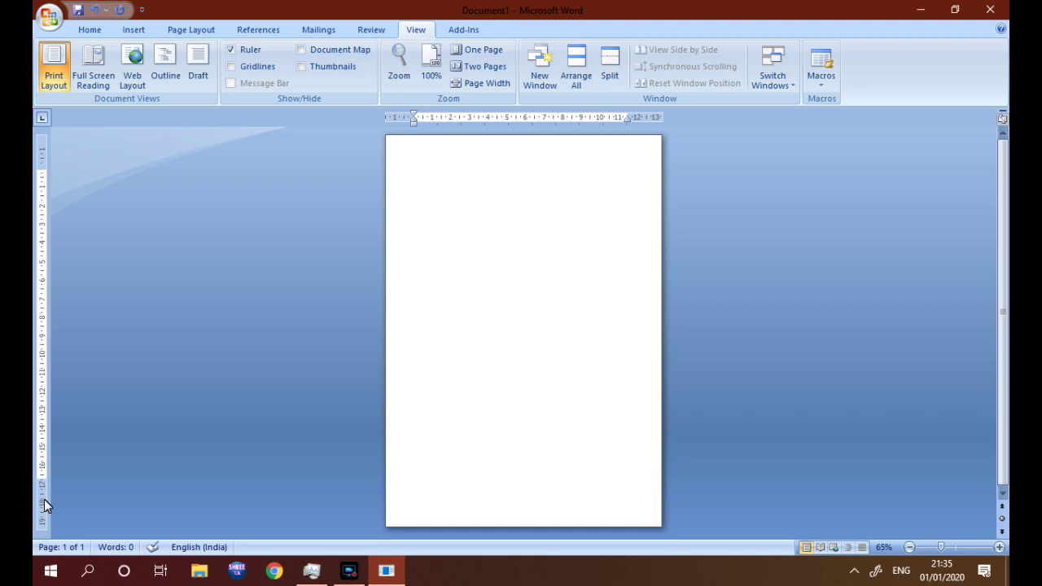
{"action": "left_click_drag", "start_coordinate": [42, 480], "coordinate": [42, 491]}
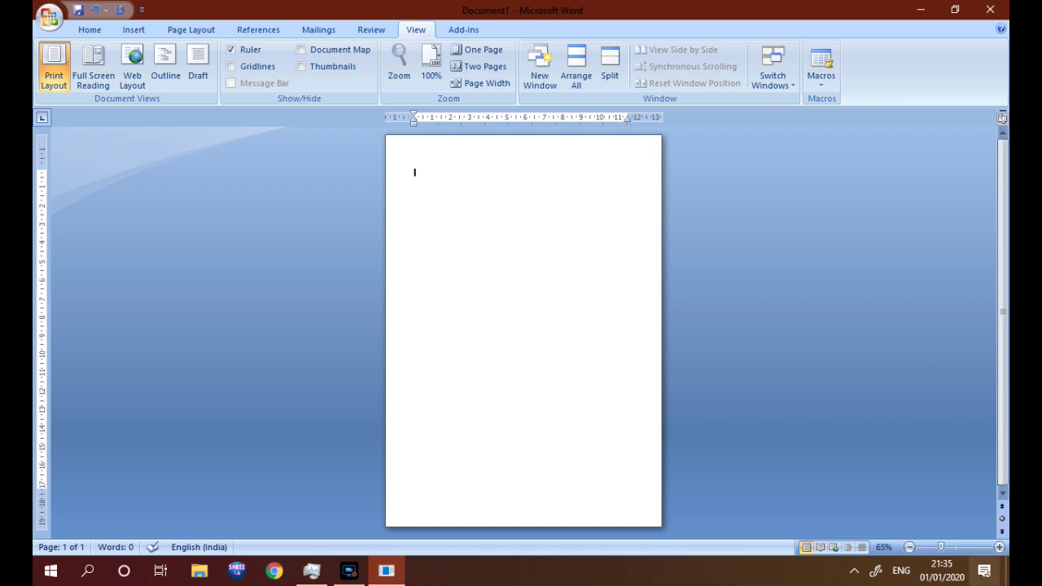
Zoom in and add left tab stops at 1, 2, 3, 4 and 5 cm
{"action": "left_click", "coordinate": [1000, 548]}
{"action": "left_click", "coordinate": [1000, 548]}
{"action": "left_click", "coordinate": [1000, 548]}
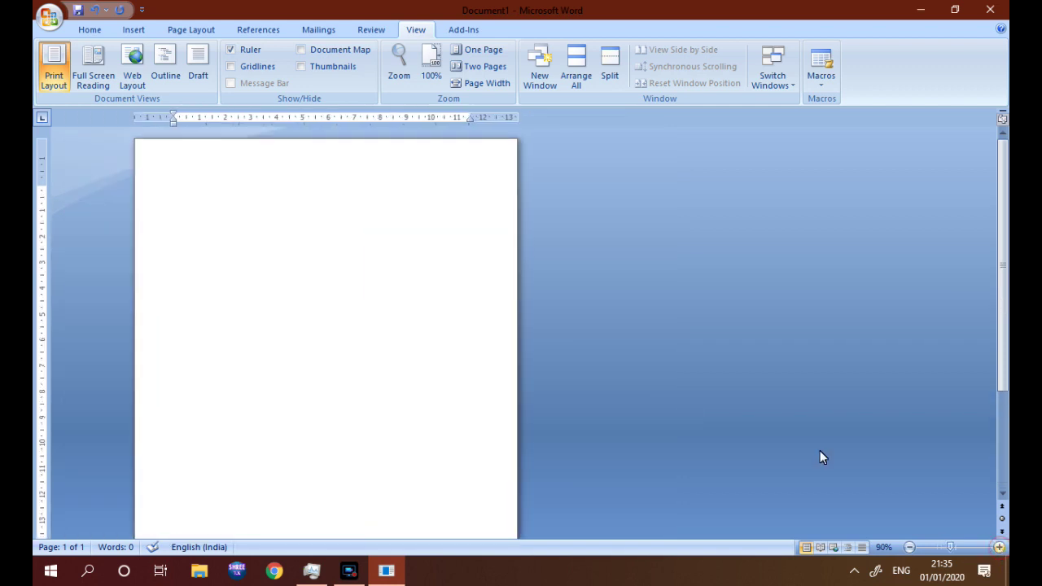
{"action": "left_click", "coordinate": [199, 118]}
{"action": "left_click", "coordinate": [226, 118]}
{"action": "left_click", "coordinate": [250, 118]}
{"action": "left_click", "coordinate": [250, 119]}
{"action": "left_click", "coordinate": [277, 118]}
{"action": "left_click", "coordinate": [303, 118]}
Add left tab stops at 6 through 12 cm, then type the person's full name at the top
{"action": "left_click", "coordinate": [328, 118]}
{"action": "left_click", "coordinate": [353, 118]}
{"action": "left_click", "coordinate": [381, 118]}
{"action": "left_click", "coordinate": [407, 118]}
{"action": "left_click", "coordinate": [431, 118]}
{"action": "left_click", "coordinate": [457, 122]}
{"action": "left_click_drag", "start_coordinate": [469, 118], "coordinate": [481, 120]}
{"action": "left_click", "coordinate": [173, 195]}
Add a tab-spaced first and last name line and the text 'Maharasghtra Capital is'
{"action": "key", "text": "Return"}
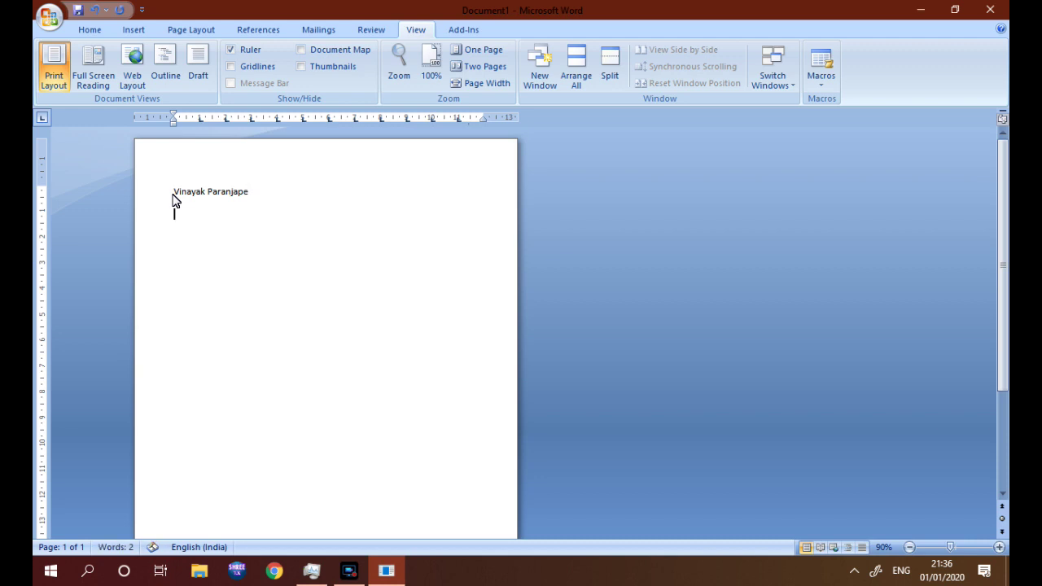
{"action": "type", "text": "Vinaya"}
{"action": "type", "text": "k"}
{"action": "type", "text": "Maharas"}
{"action": "type", "text": "g"}
{"action": "type", "text": "htra"}
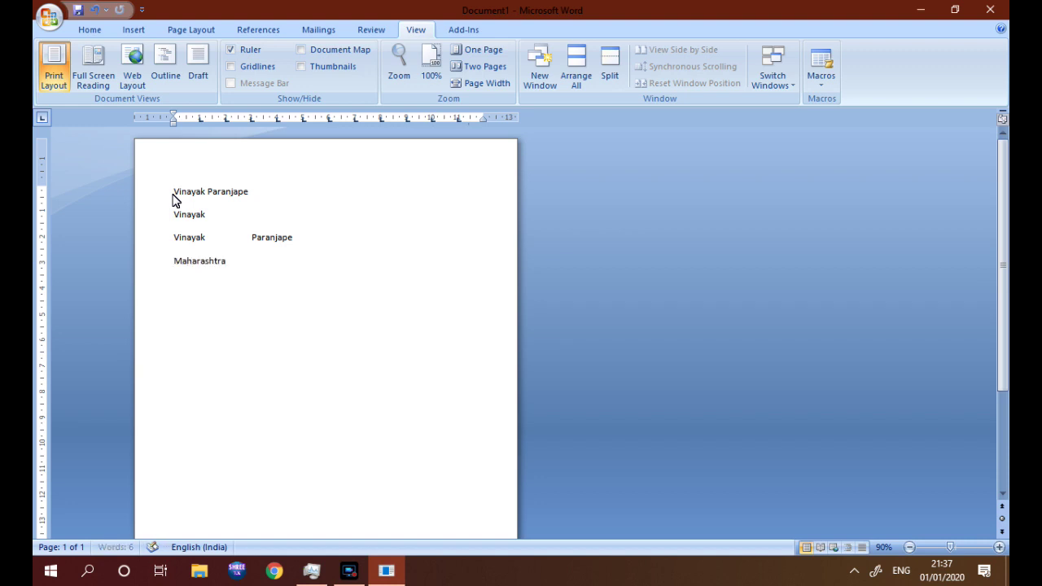
{"action": "type", "text": " Capital is"}
{"action": "key", "text": "Return"}
Type option A Mumbai on the answer line, fixing typos
{"action": "type", "text": "A"}
{"action": "type", "text": "Mumn"}
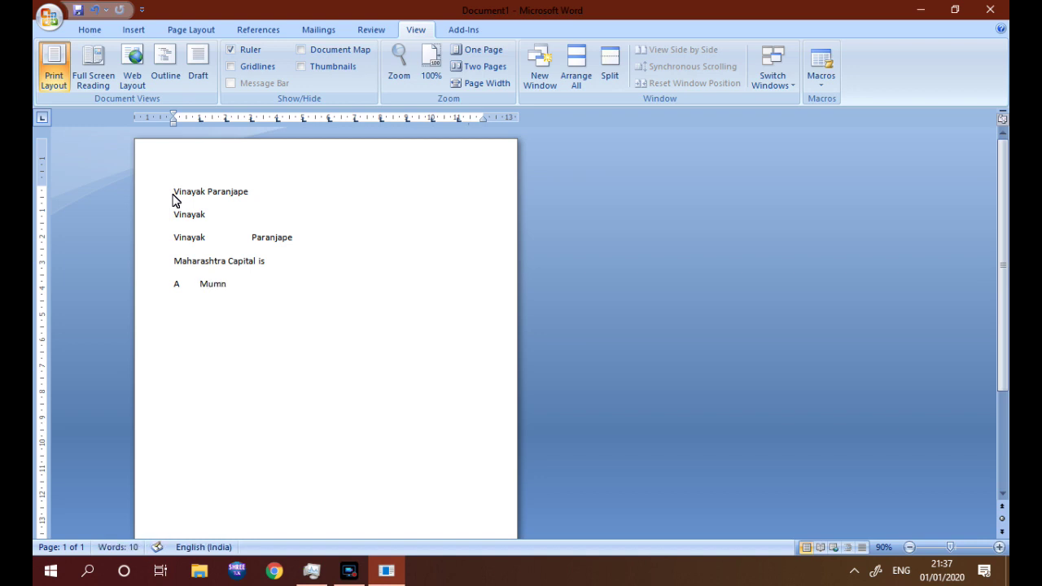
{"action": "key", "text": "BackSpace"}
{"action": "type", "text": "bau"}
{"action": "key", "text": "BackSpace"}
{"action": "type", "text": "i"}
{"action": "key", "text": "Tab"}
Complete the tab-separated options B Nagpur, C Pune and D Nasik
{"action": "type", "text": "B"}
{"action": "key", "text": "Tab"}
{"action": "type", "text": "Nagpur"}
{"action": "key", "text": "Tab"}
{"action": "type", "text": "V"}
{"action": "key", "text": "BackSpace"}
{"action": "type", "text": "C"}
{"action": "key", "text": "Tab"}
{"action": "type", "text": "Pune\tD"}
{"action": "key", "text": "Tab"}
{"action": "type", "text": "Nas"}
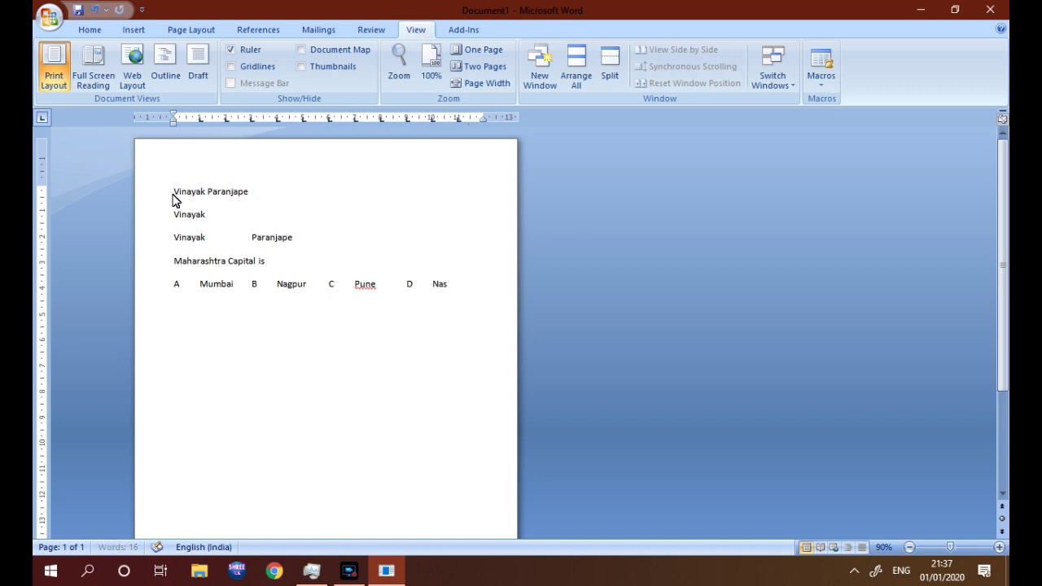
{"action": "type", "text": "ik"}
Add ten new left tab stops across the ruler to pull the options closer together
{"action": "left_click", "coordinate": [186, 118]}
{"action": "left_click", "coordinate": [213, 120]}
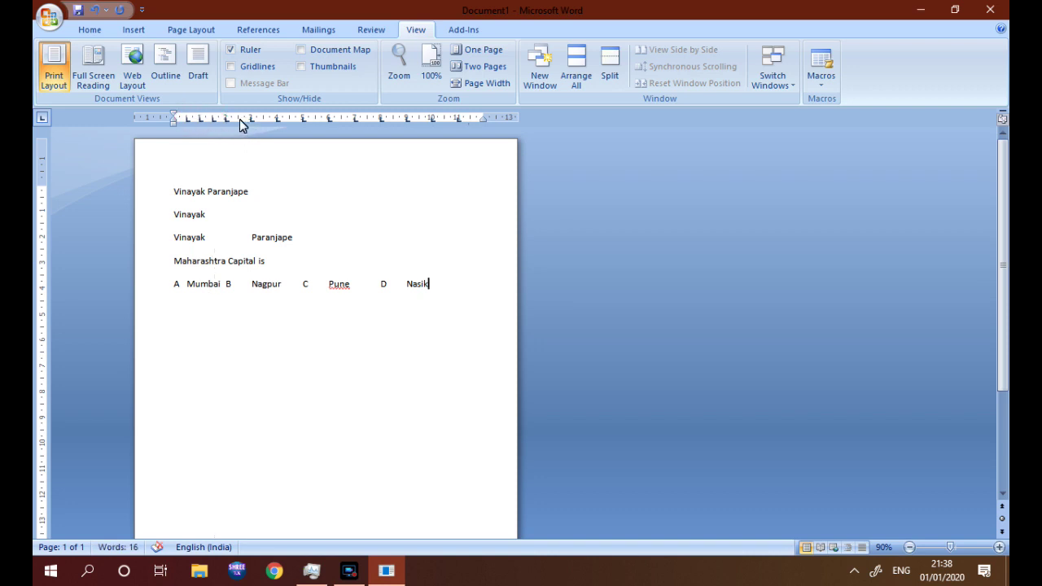
{"action": "left_click", "coordinate": [238, 119]}
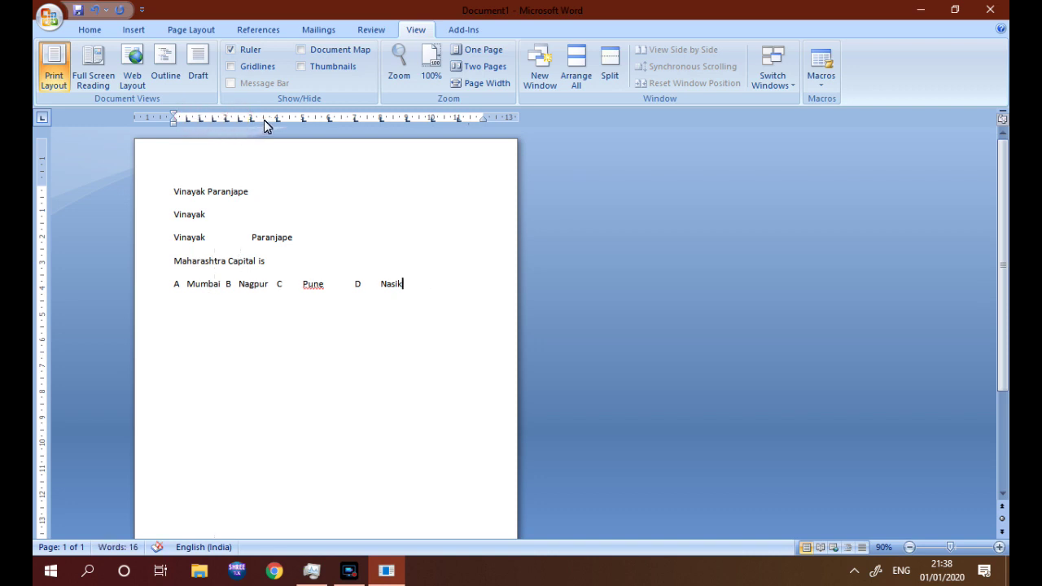
{"action": "left_click", "coordinate": [291, 119]}
{"action": "left_click", "coordinate": [316, 119]}
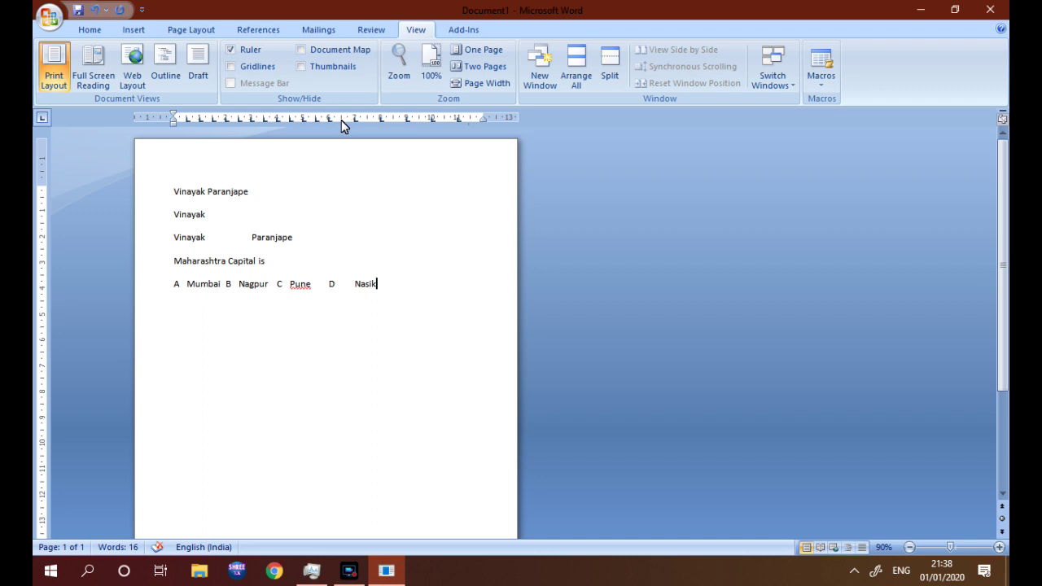
{"action": "left_click", "coordinate": [341, 119]}
{"action": "left_click", "coordinate": [368, 120]}
{"action": "left_click", "coordinate": [396, 120]}
{"action": "left_click", "coordinate": [420, 120]}
{"action": "left_click", "coordinate": [444, 119]}
Push option B and later options one tab stop right, then add an empty line below
{"action": "left_click", "coordinate": [398, 291]}
{"action": "left_click", "coordinate": [225, 285]}
{"action": "key", "text": "Tab"}
{"action": "left_click_drag", "start_coordinate": [293, 291], "coordinate": [365, 290]}
{"action": "left_click", "coordinate": [364, 284]}
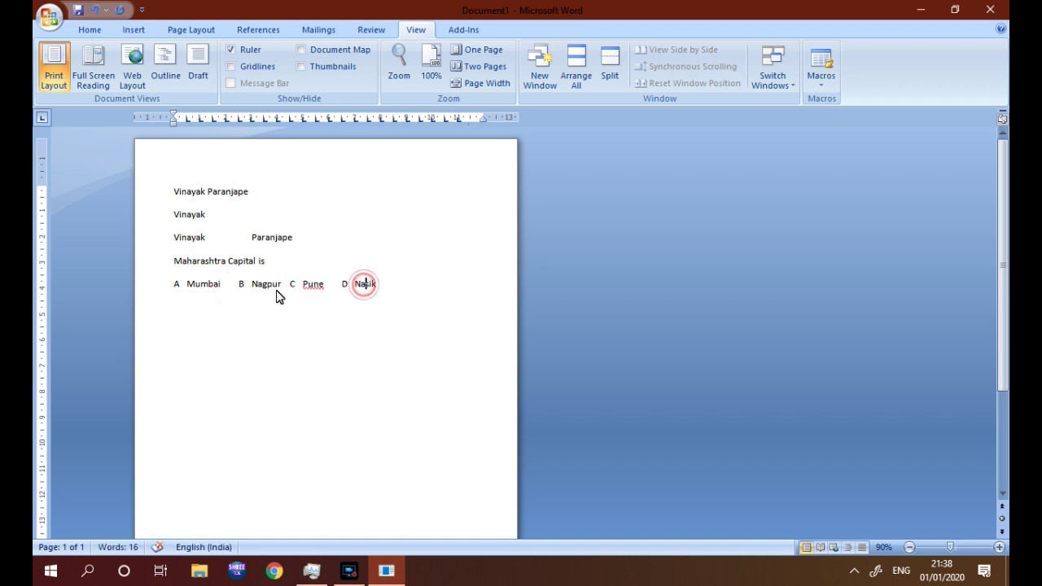
{"action": "left_click", "coordinate": [283, 285]}
{"action": "left_click", "coordinate": [291, 284]}
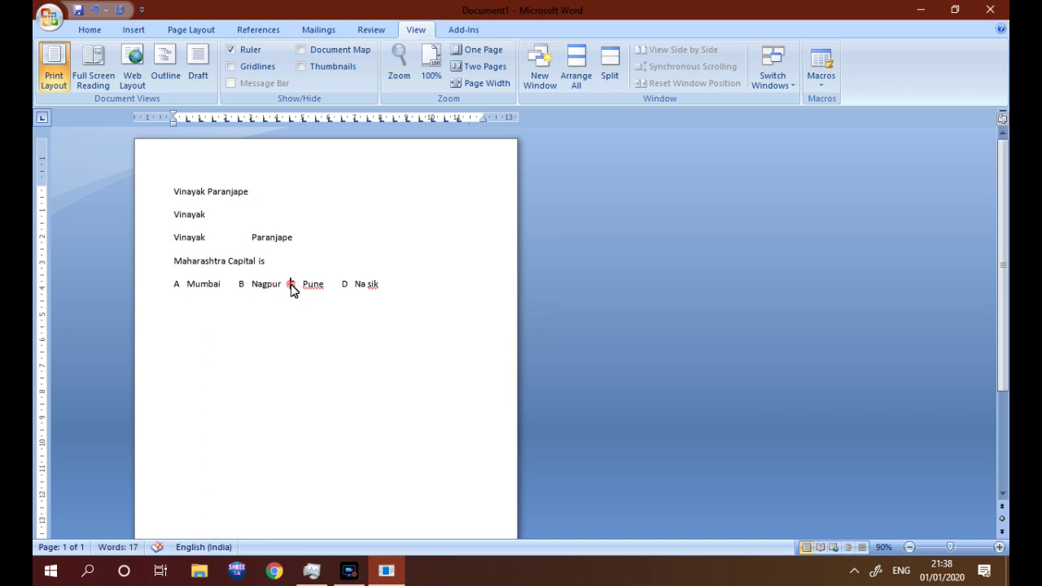
{"action": "left_click", "coordinate": [352, 285]}
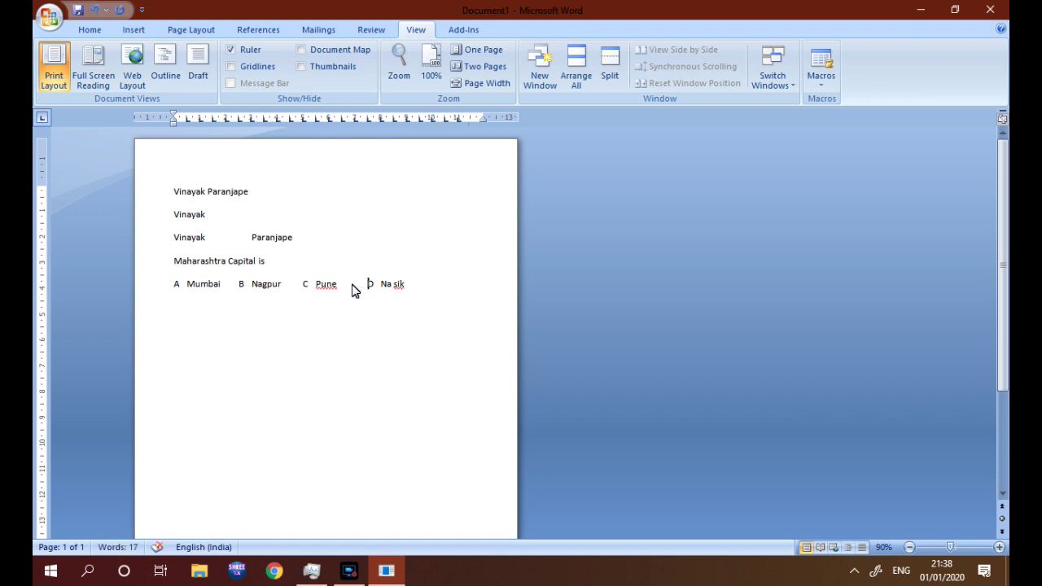
{"action": "left_click", "coordinate": [431, 290]}
{"action": "key", "text": "Return"}
{"action": "left_click", "coordinate": [1003, 494]}
{"action": "left_click_drag", "start_coordinate": [1002, 496], "coordinate": [1002, 496]}
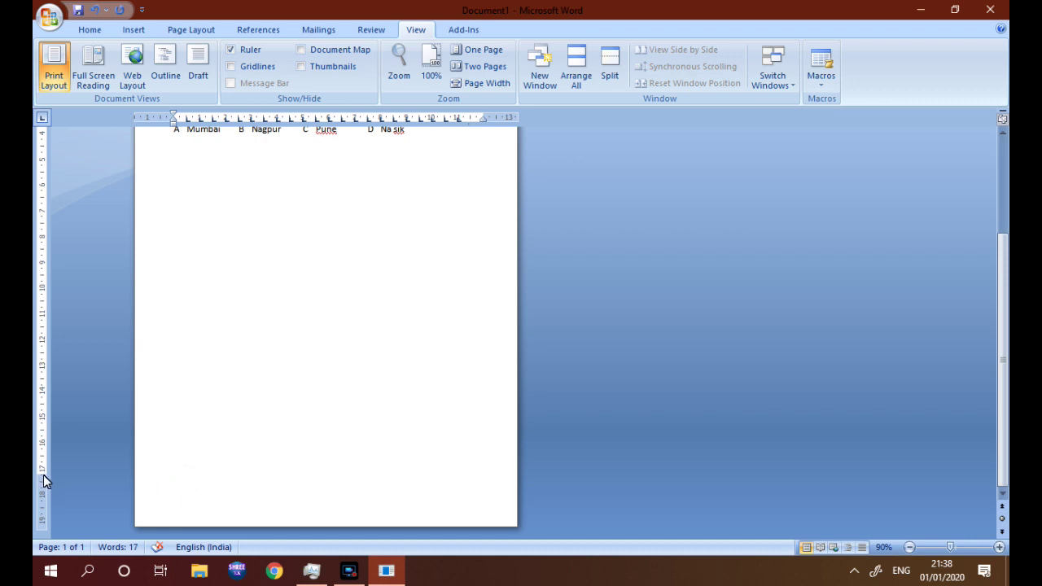
Add six spaced 'www' placeholder lines below the answer options
{"action": "left_click", "coordinate": [171, 394]}
{"action": "key", "text": "Return"}
{"action": "key", "text": "Return"}
{"action": "key", "text": "Return"}
{"action": "type", "text": "www"}
{"action": "key", "text": "Return"}
{"action": "key", "text": "Return"}
{"action": "type", "text": "www"}
{"action": "key", "text": "Return"}
{"action": "key", "text": "Return"}
{"action": "type", "text": "www"}
{"action": "key", "text": "Return"}
{"action": "key", "text": "Return"}
{"action": "type", "text": "www"}
{"action": "key", "text": "Return"}
{"action": "key", "text": "Return"}
{"action": "type", "text": "www"}
{"action": "key", "text": "Return"}
{"action": "key", "text": "Return"}
{"action": "type", "text": "www"}
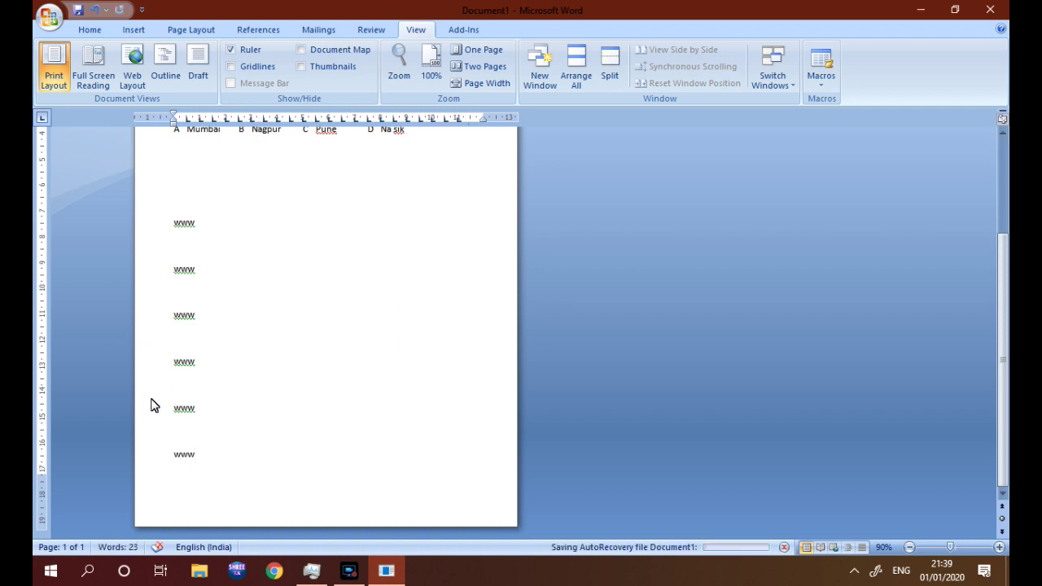
Type 'this oi smy question' before the last www and insert a page break
{"action": "left_click", "coordinate": [173, 447]}
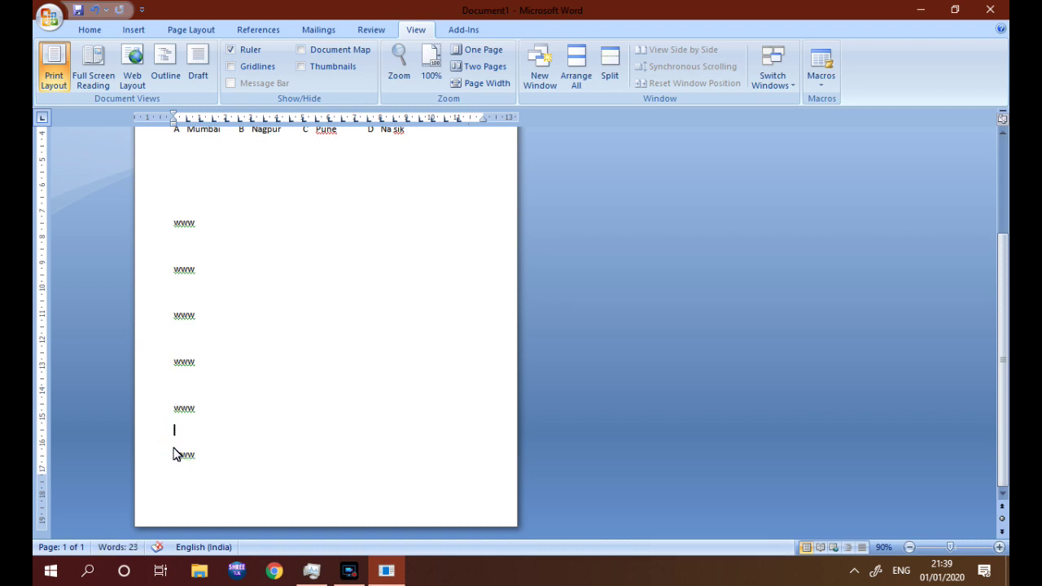
{"action": "left_click", "coordinate": [173, 449]}
{"action": "type", "text": "this oi smy question"}
{"action": "key", "text": "ctrl+Return"}
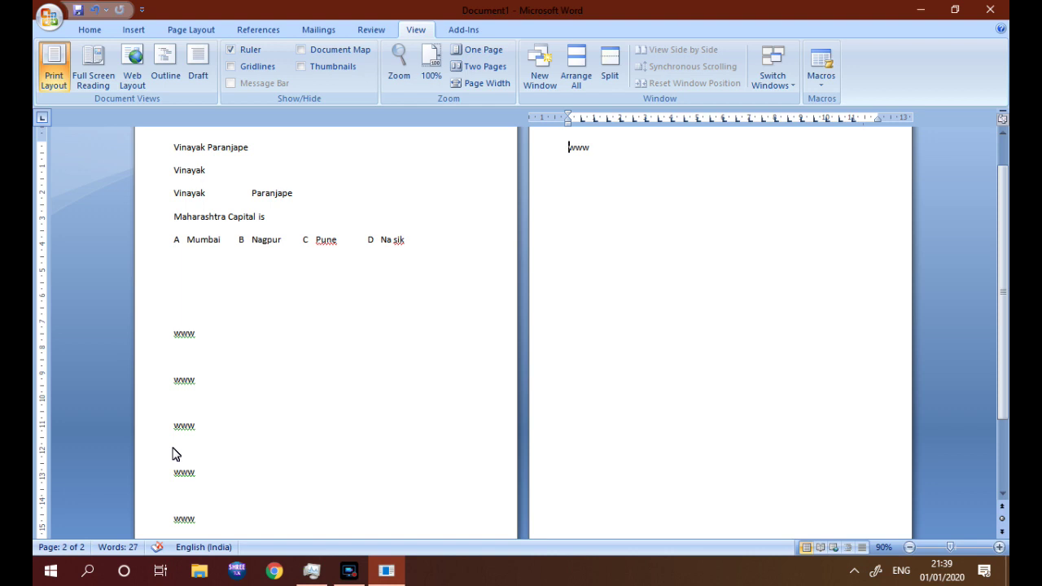
Insert a page break before 'this oi smy question' so it starts page two
{"action": "left_click", "coordinate": [1004, 499]}
{"action": "left_click", "coordinate": [1004, 499]}
{"action": "left_click", "coordinate": [1004, 498]}
{"action": "left_click", "coordinate": [1003, 499]}
{"action": "left_click", "coordinate": [1004, 498]}
{"action": "left_click", "coordinate": [1004, 498]}
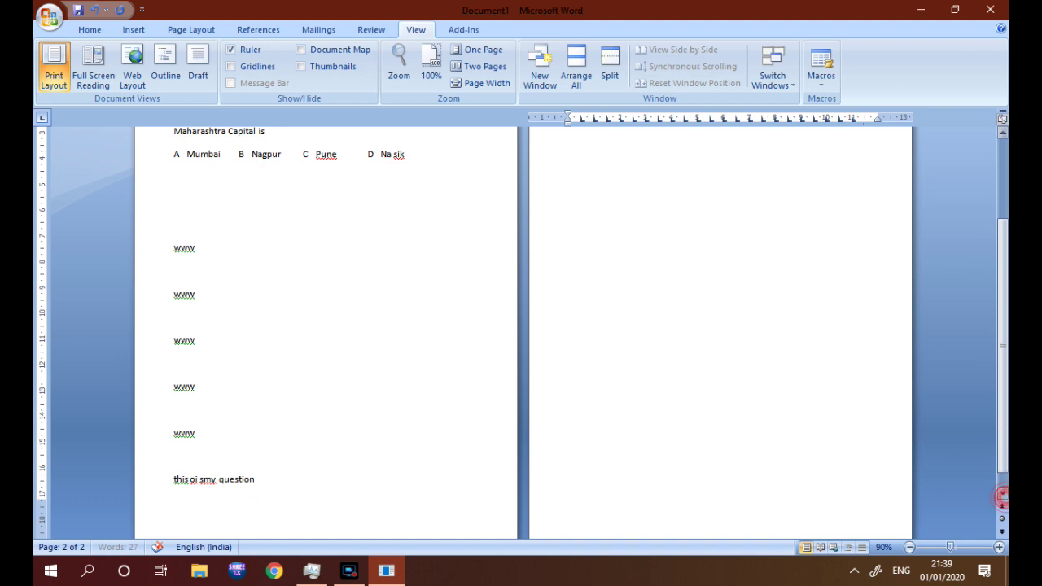
{"action": "left_click", "coordinate": [172, 483]}
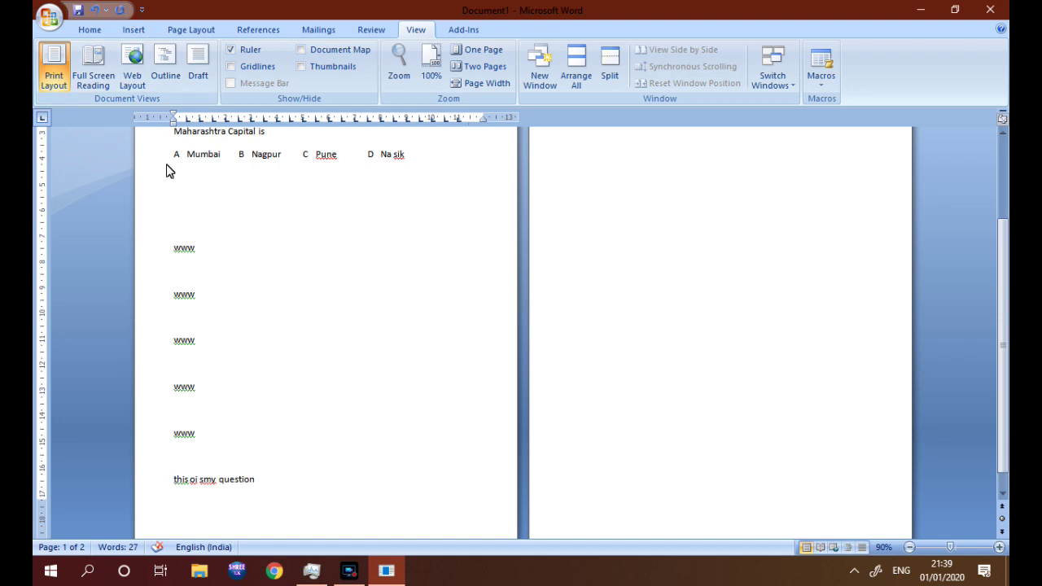
{"action": "left_click", "coordinate": [134, 31]}
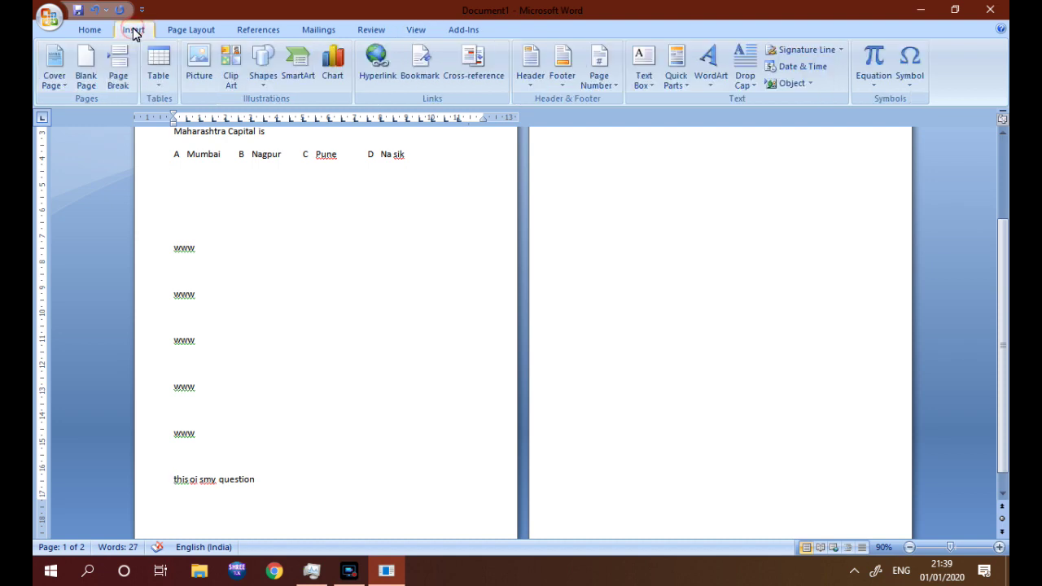
{"action": "left_click", "coordinate": [119, 69]}
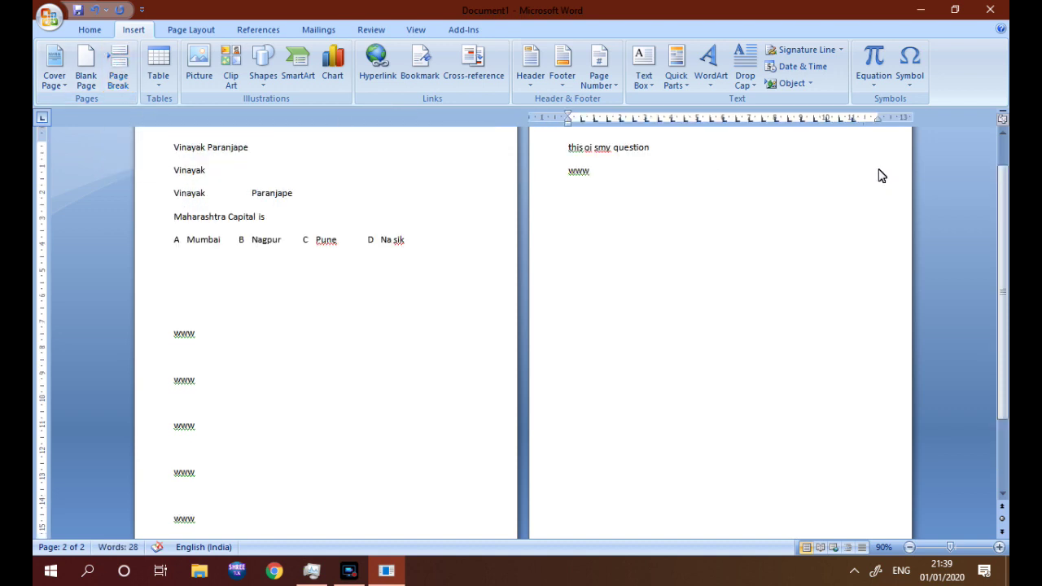
Return to page one and place the cursor on the empty line below the options
{"action": "left_click", "coordinate": [1003, 134]}
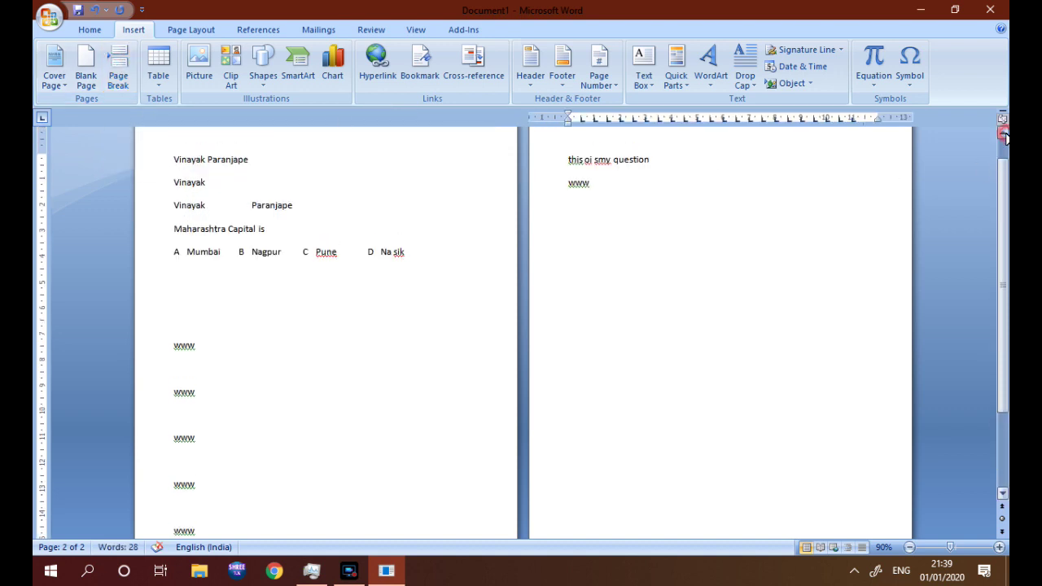
{"action": "left_click", "coordinate": [361, 237]}
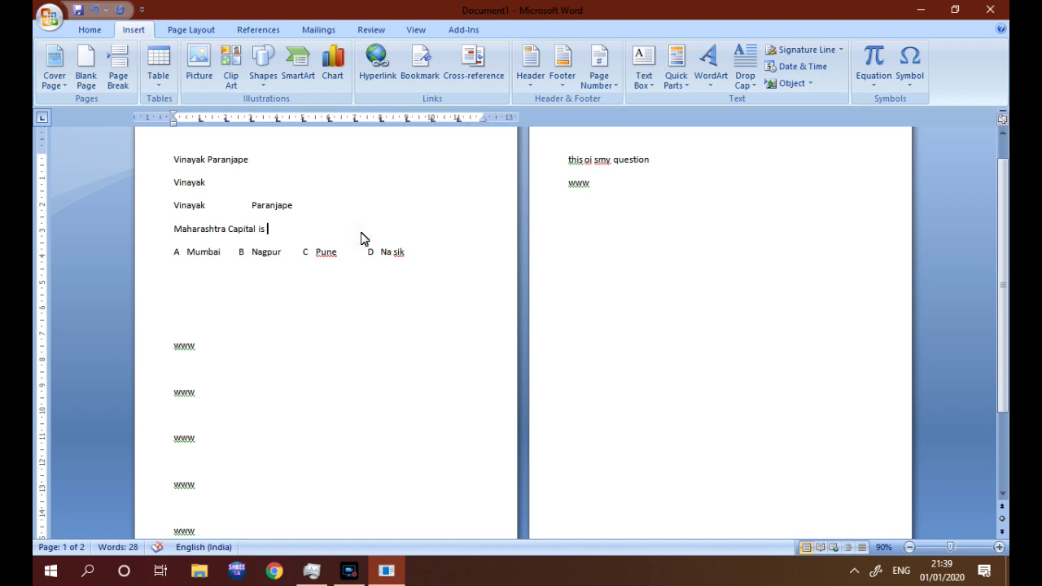
{"action": "left_click", "coordinate": [236, 279]}
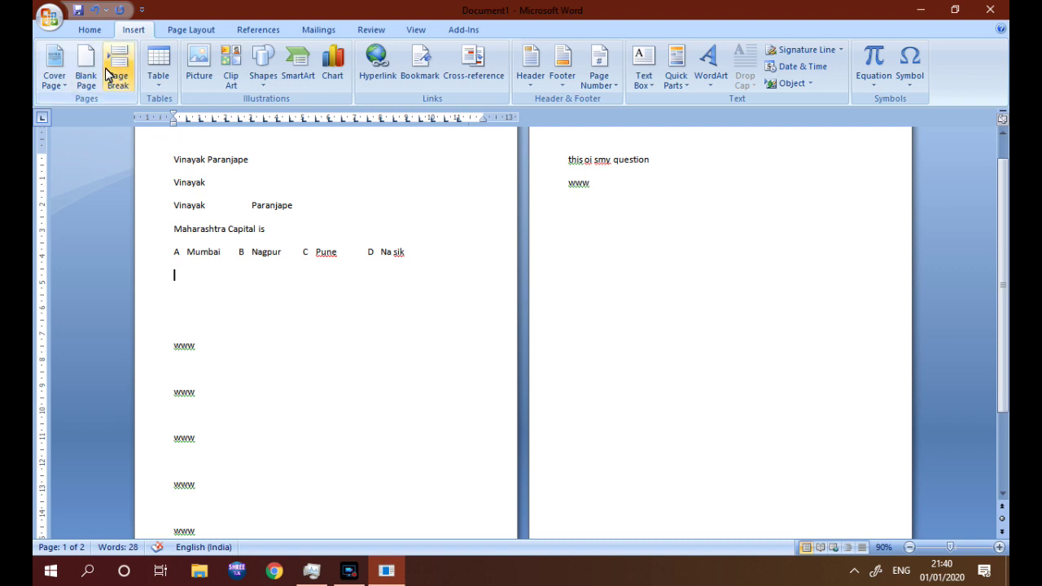
{"action": "left_click", "coordinate": [90, 30]}
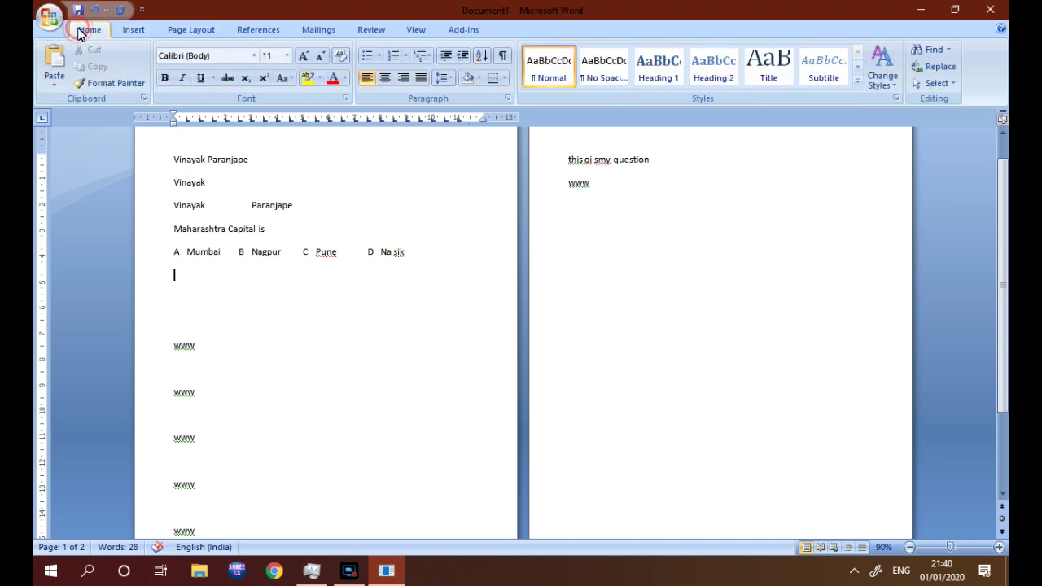
Close Word without saving the document and bring Task Manager back up
{"action": "left_click", "coordinate": [181, 30]}
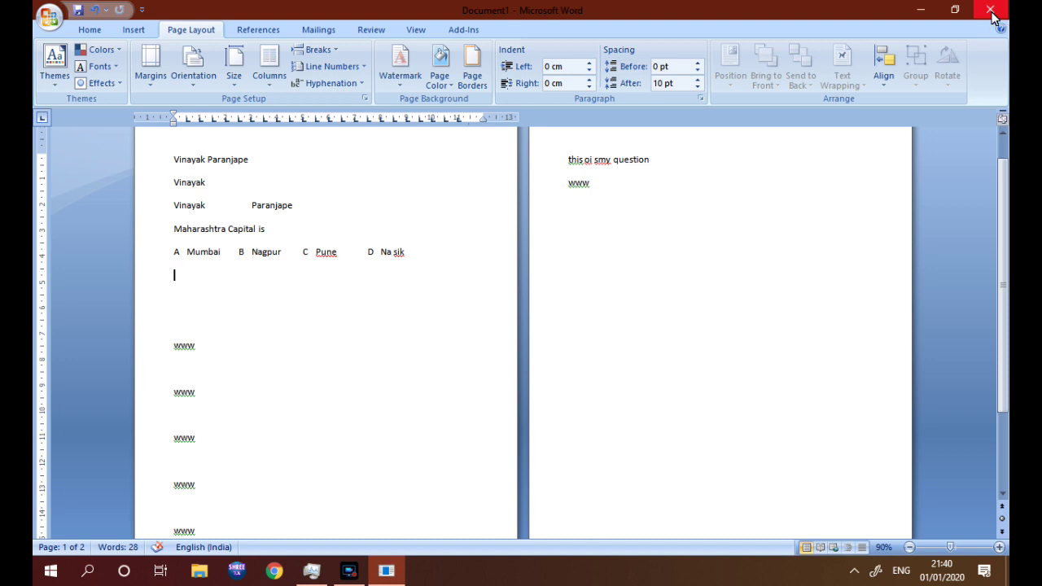
{"action": "left_click", "coordinate": [991, 11]}
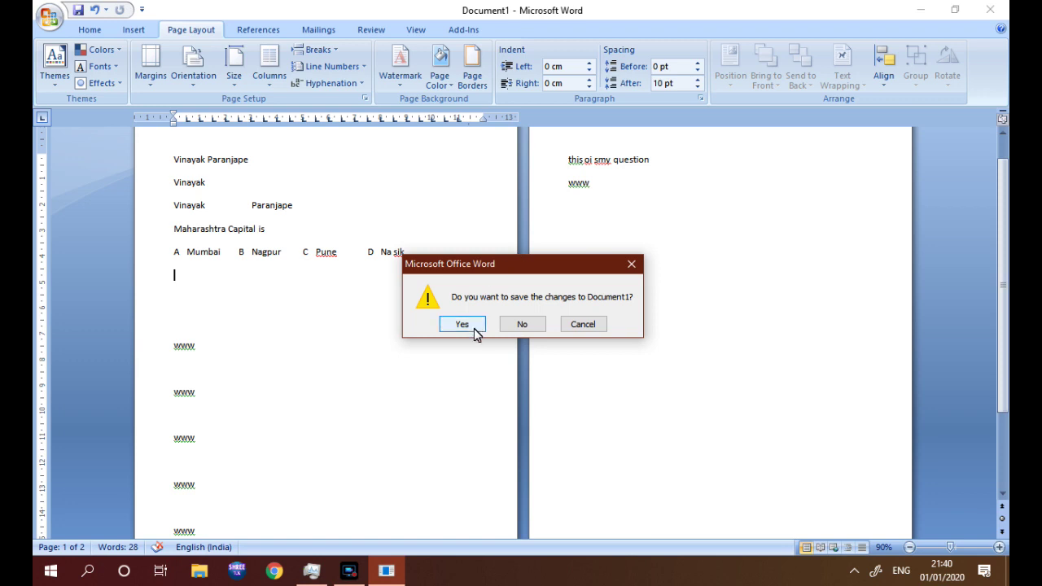
{"action": "left_click", "coordinate": [519, 326]}
{"action": "left_click", "coordinate": [324, 575]}
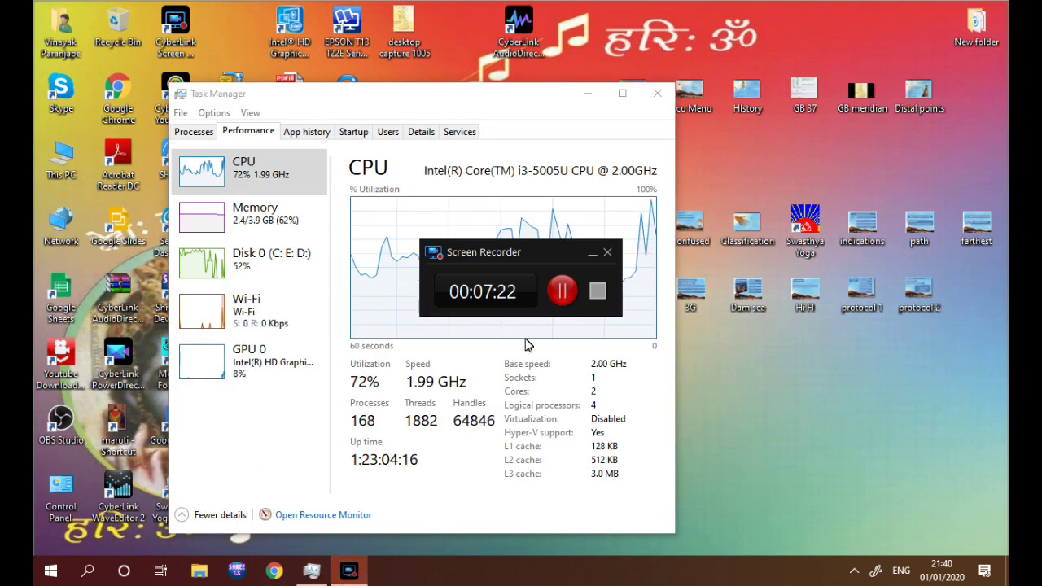